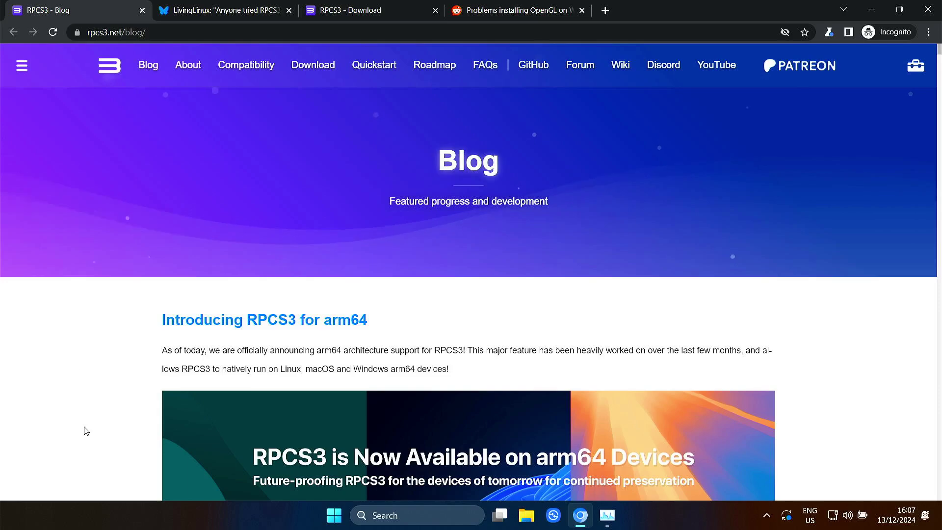
Look over the RPCS3 arm64 announcement and the enlarged Raspberry Pi 5 screenshot in the Bluesky post, closing that post's page when done.
{"action": "scroll", "coordinate": [86, 431], "scroll_direction": "down", "scroll_amount": 6}
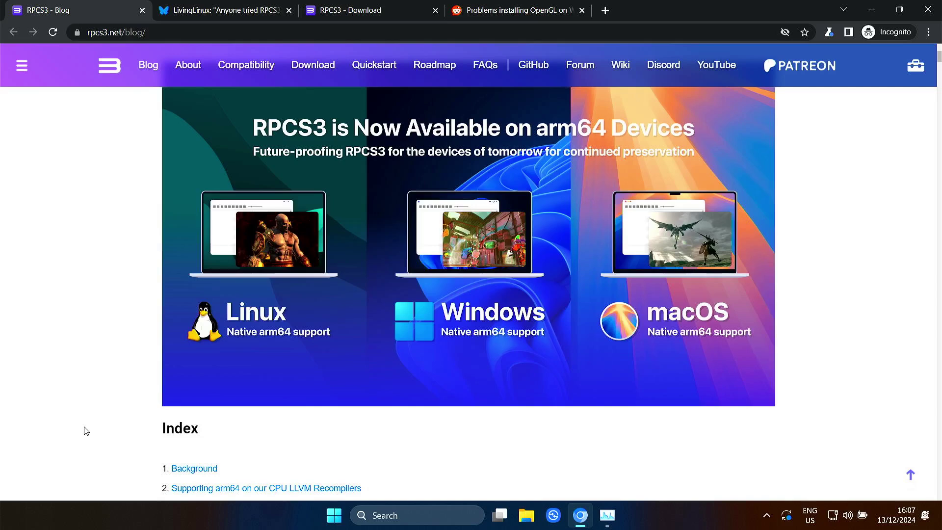
{"action": "left_click", "coordinate": [210, 11]}
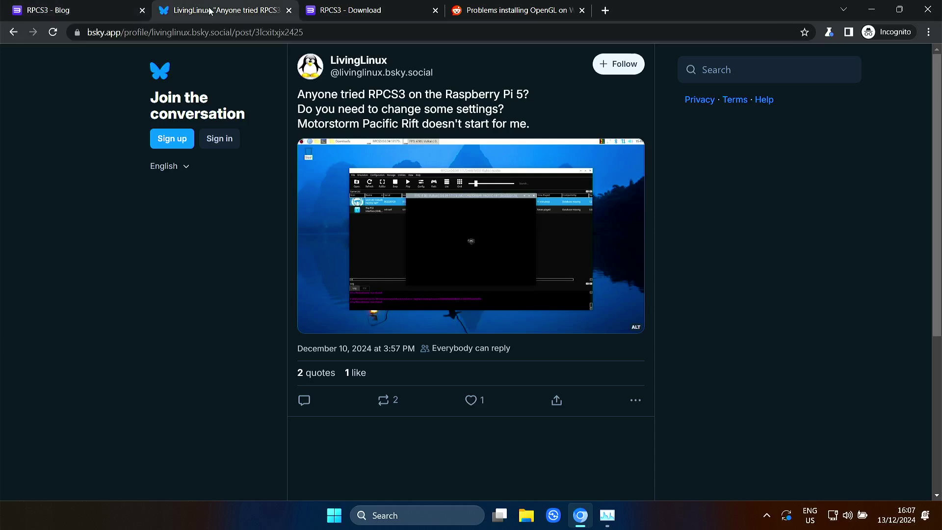
{"action": "left_click", "coordinate": [473, 245]}
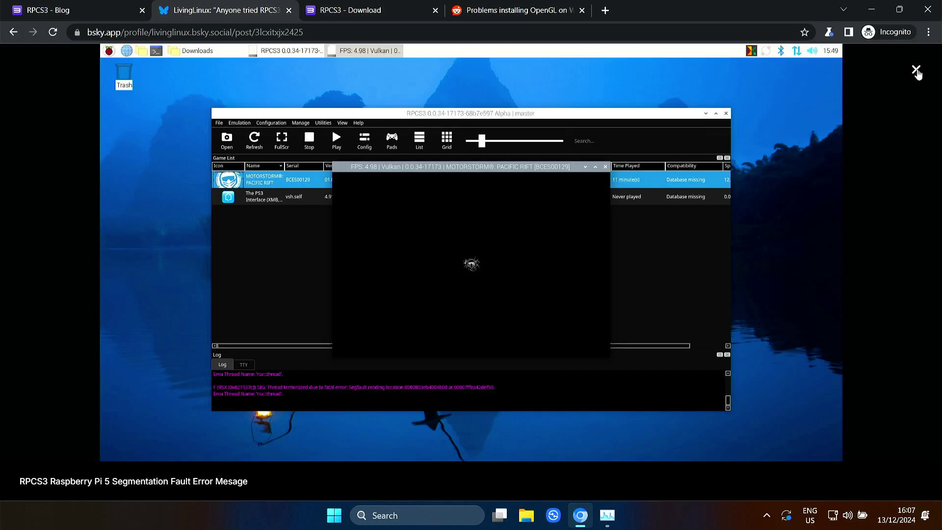
{"action": "left_click", "coordinate": [916, 70]}
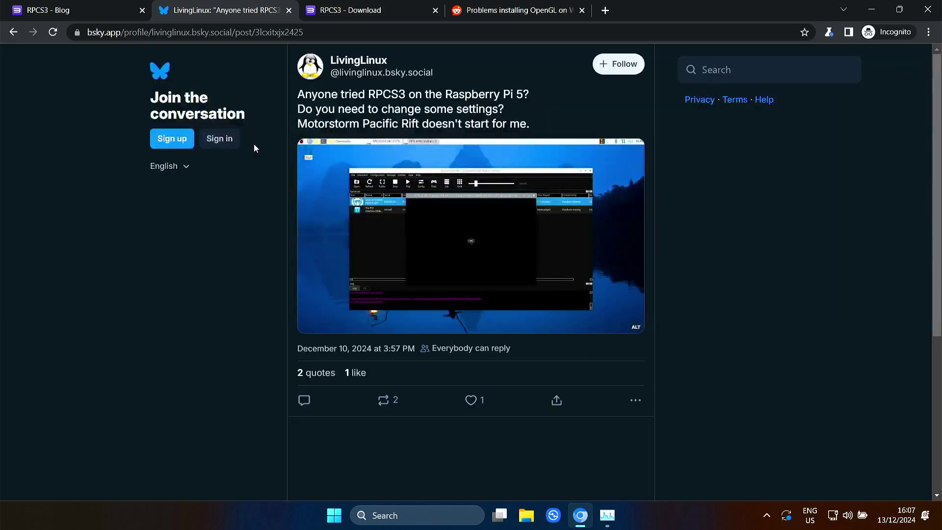
{"action": "left_click", "coordinate": [288, 11]}
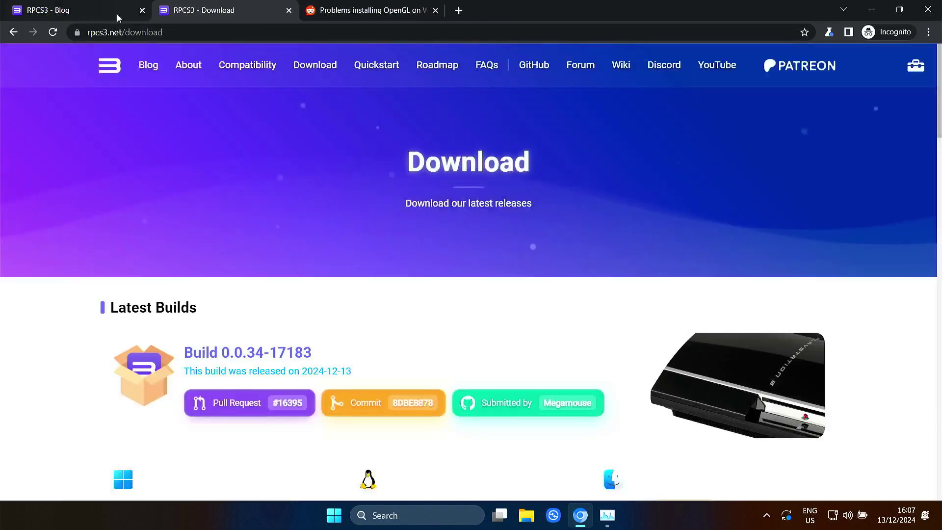
Read the RPCS3 arm64 blog article through its pull requests, highlighting "Snapdragon X laptops" in the Windows on ARM entry.
{"action": "left_click", "coordinate": [86, 9]}
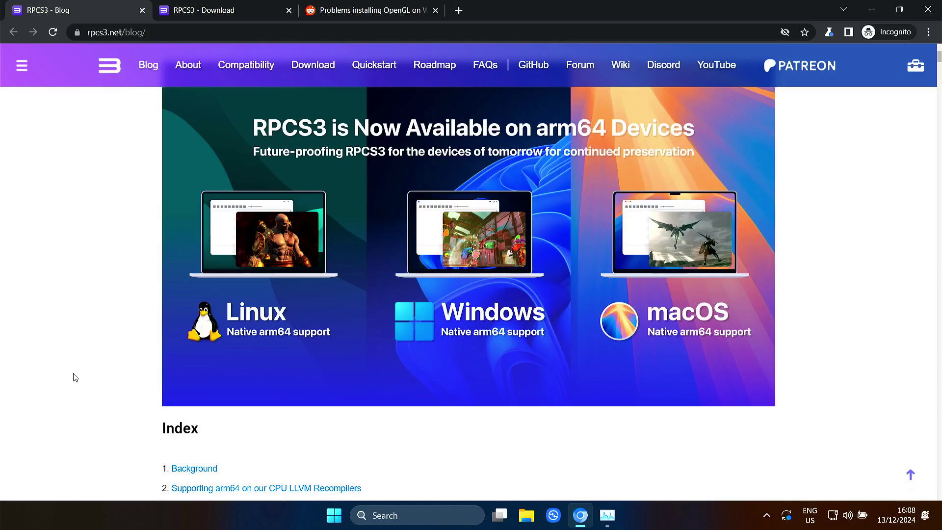
{"action": "scroll", "coordinate": [74, 390], "scroll_direction": "down", "scroll_amount": 5}
{"action": "scroll", "coordinate": [76, 393], "scroll_direction": "down", "scroll_amount": 12}
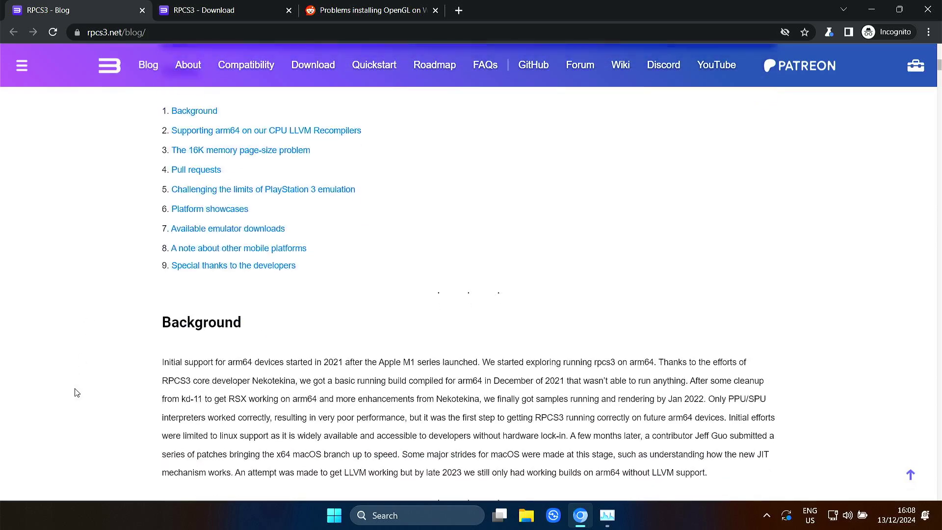
{"action": "scroll", "coordinate": [76, 392], "scroll_direction": "down", "scroll_amount": 10}
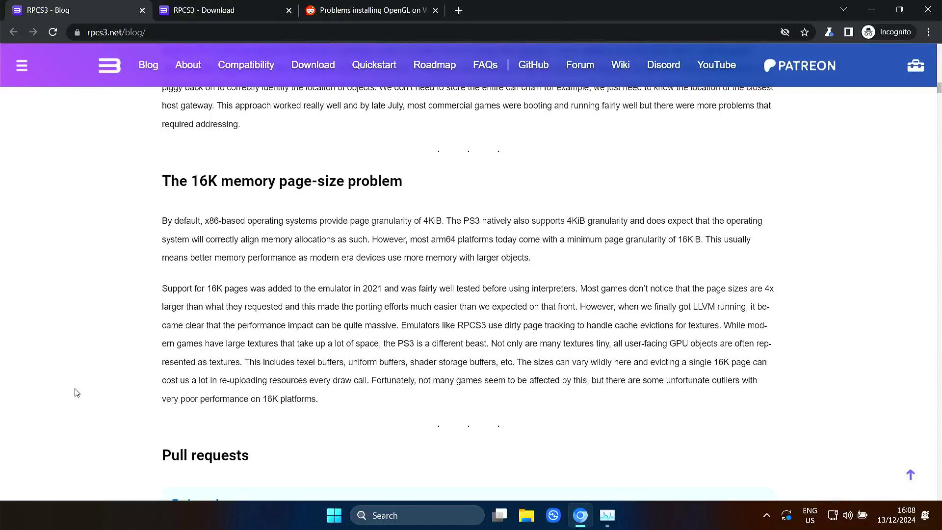
{"action": "scroll", "coordinate": [86, 363], "scroll_direction": "down", "scroll_amount": 15}
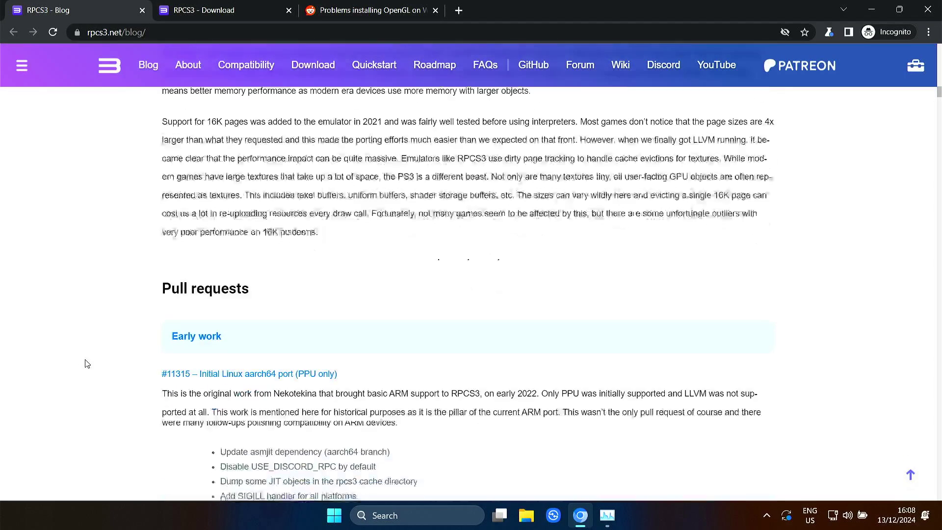
{"action": "scroll", "coordinate": [86, 363], "scroll_direction": "down", "scroll_amount": 7}
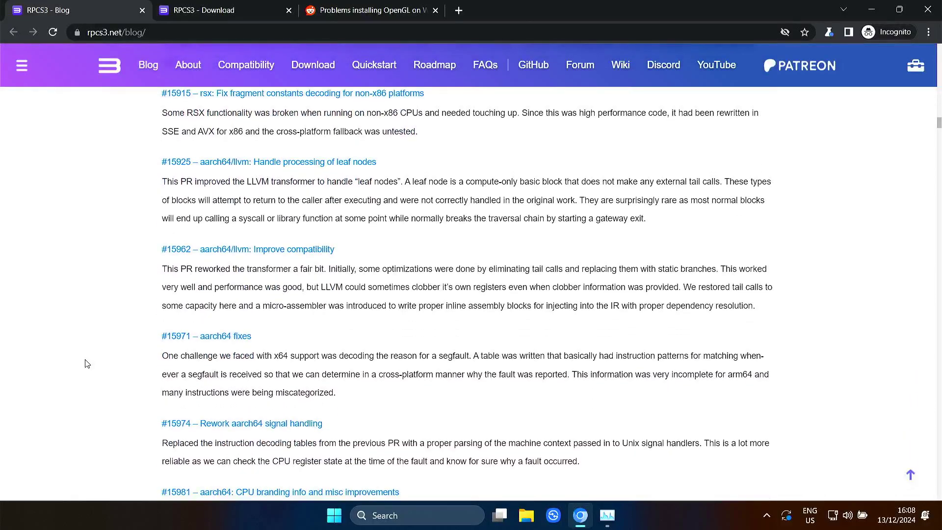
{"action": "scroll", "coordinate": [86, 363], "scroll_direction": "down", "scroll_amount": 6}
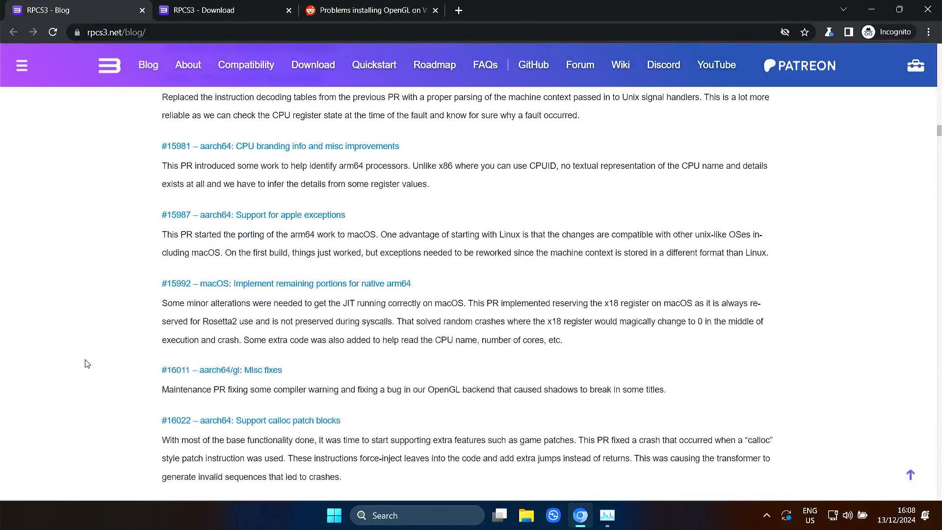
{"action": "scroll", "coordinate": [87, 363], "scroll_direction": "down", "scroll_amount": 6}
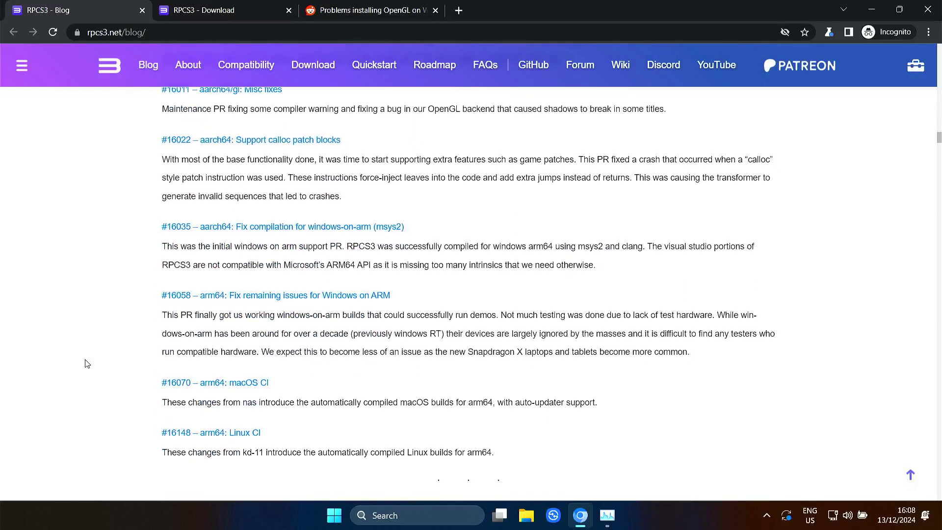
{"action": "scroll", "coordinate": [86, 363], "scroll_direction": "down", "scroll_amount": 1}
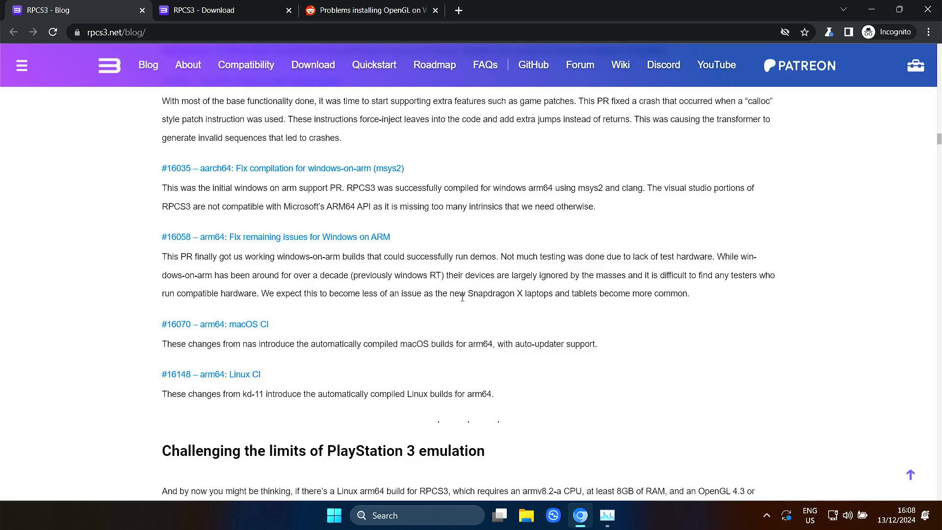
{"action": "left_click_drag", "start_coordinate": [556, 294], "coordinate": [467, 294]}
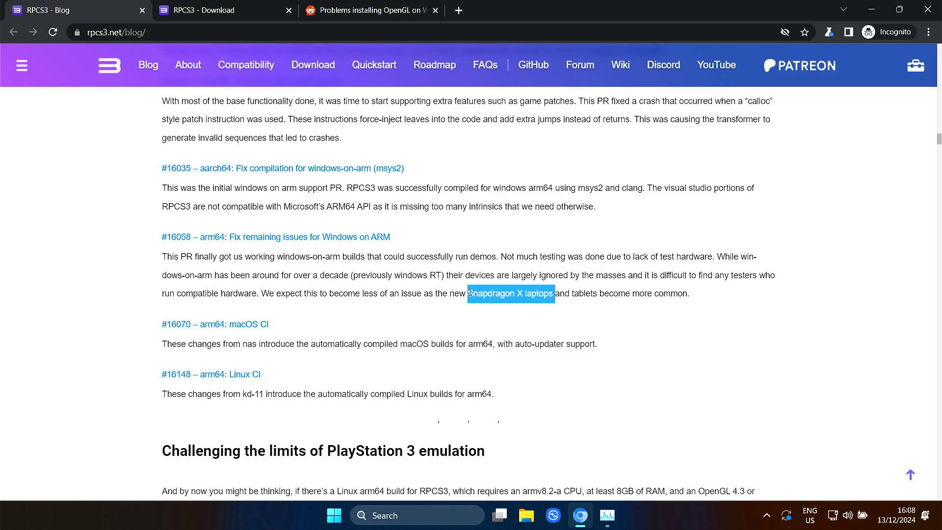
{"action": "left_click", "coordinate": [63, 241]}
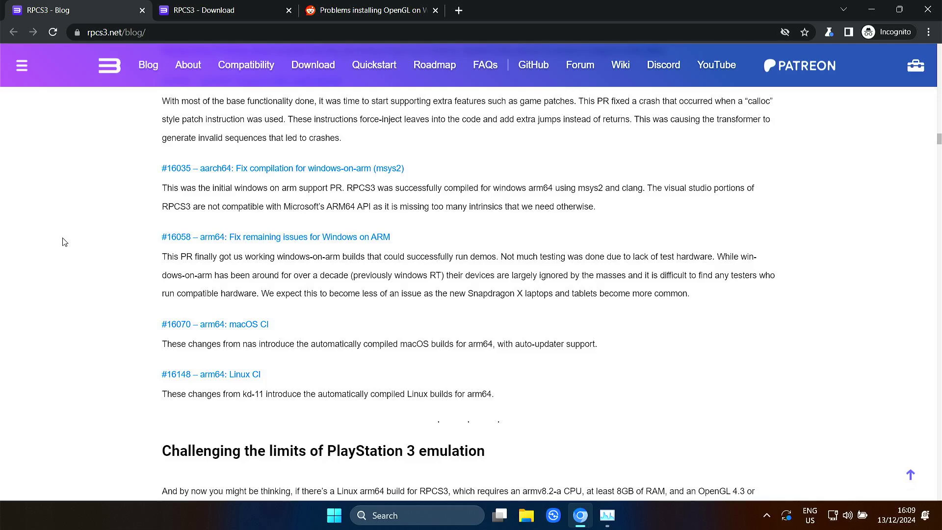
Check the RPCS3 download packages for each platform and this PC's processor model in Task Manager, and close the download page.
{"action": "left_click", "coordinate": [210, 6]}
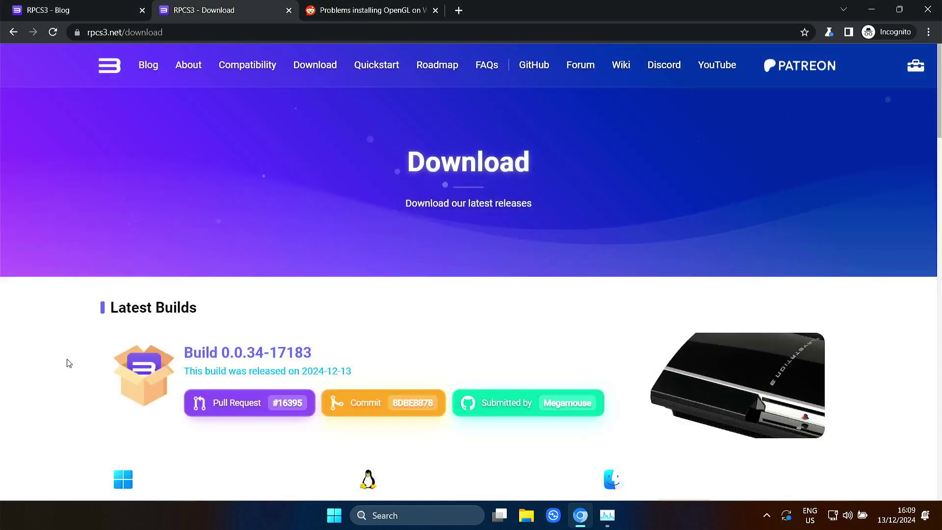
{"action": "scroll", "coordinate": [69, 363], "scroll_direction": "down", "scroll_amount": 5}
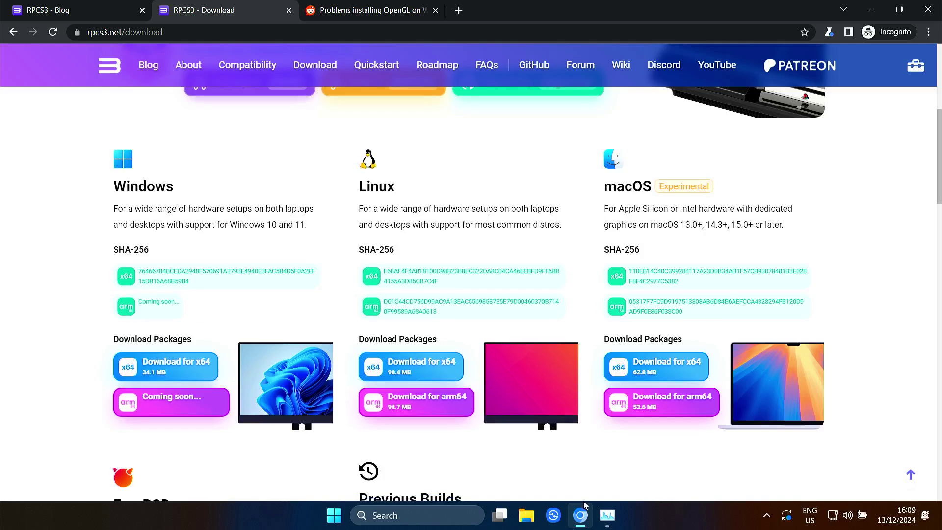
{"action": "left_click", "coordinate": [607, 516]}
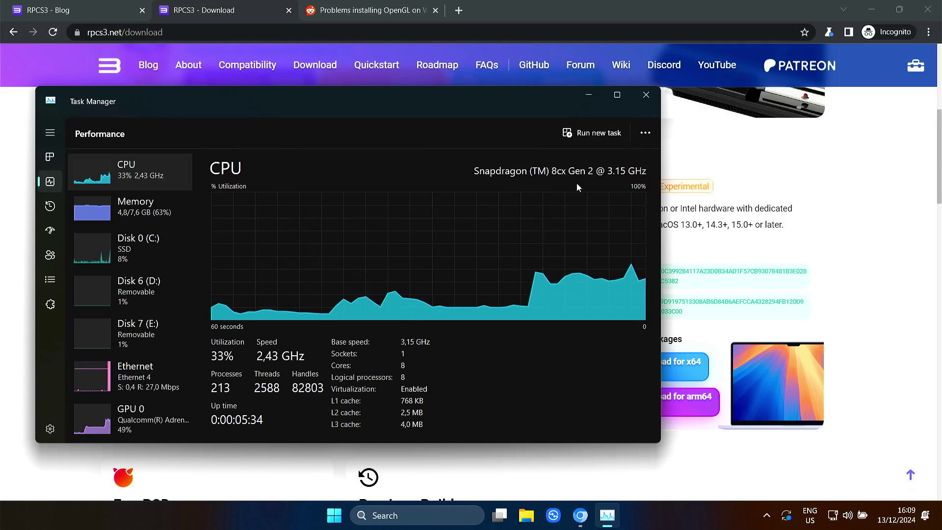
{"action": "left_click", "coordinate": [240, 10]}
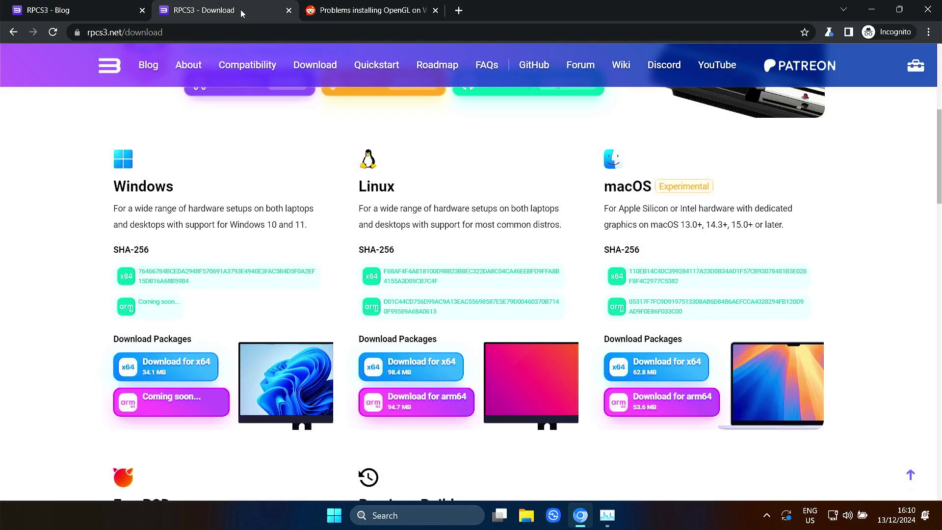
{"action": "left_click", "coordinate": [288, 11]}
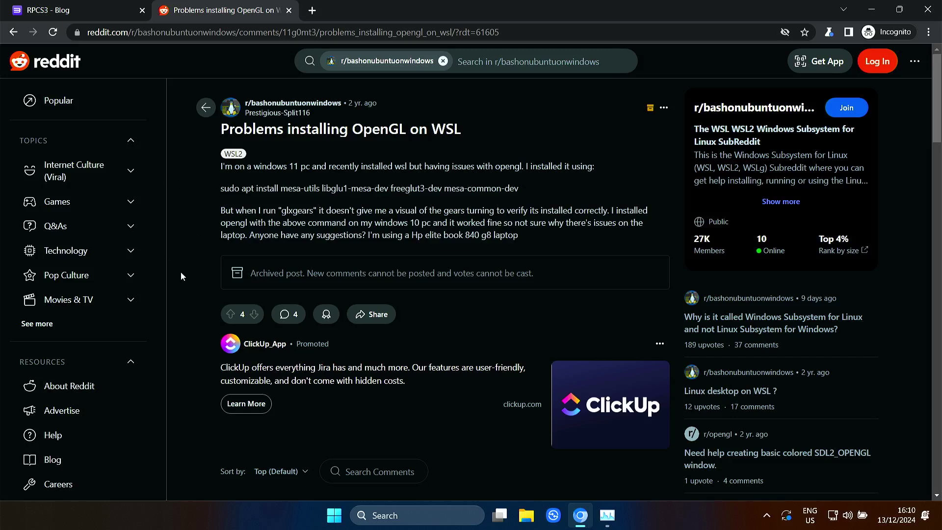
Launch rpcs3-v0.0.34-17183-8dbe8878_linux_aarch64.AppImage from the PS3 folder in WSL and continue past the welcome dialog, confirming the Quickstart guide was read.
{"action": "left_click", "coordinate": [438, 514]}
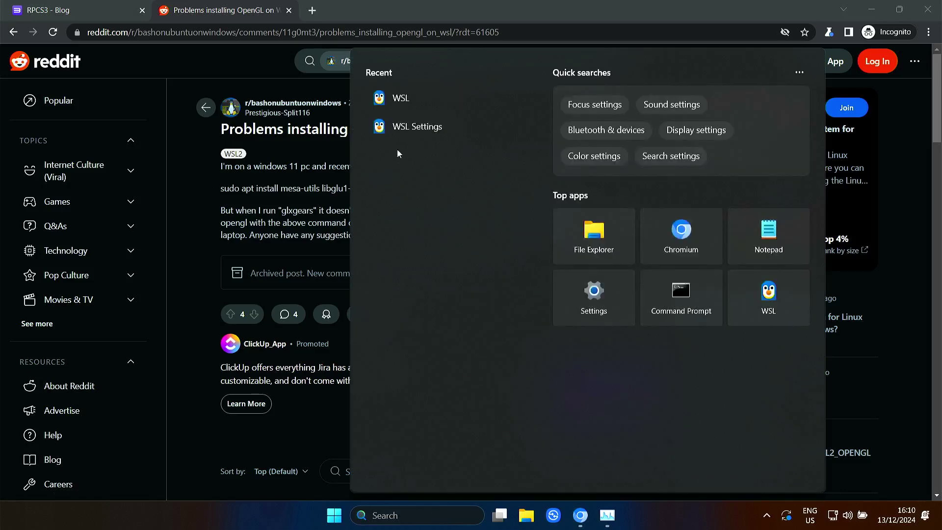
{"action": "left_click", "coordinate": [404, 100]}
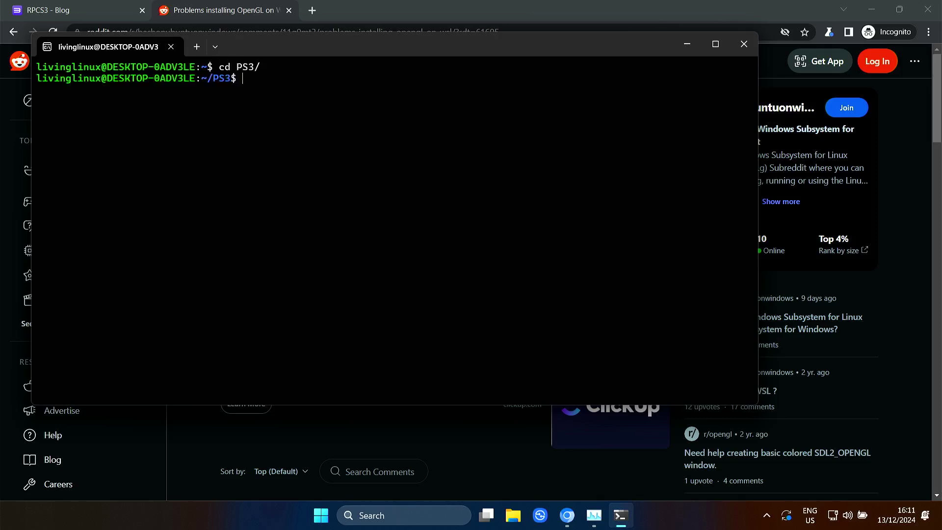
{"action": "type", "text": "./r"}
{"action": "key", "text": "Tab"}
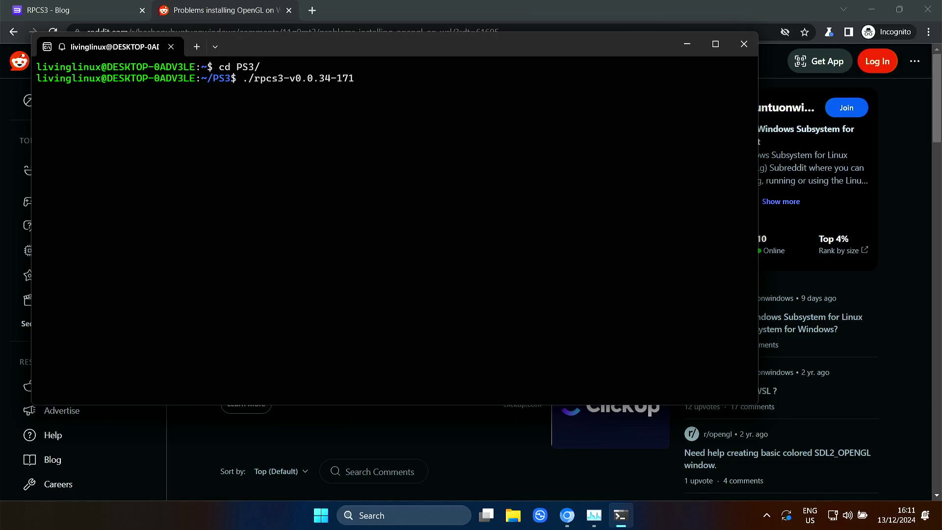
{"action": "type", "text": "8"}
{"action": "key", "text": "Tab"}
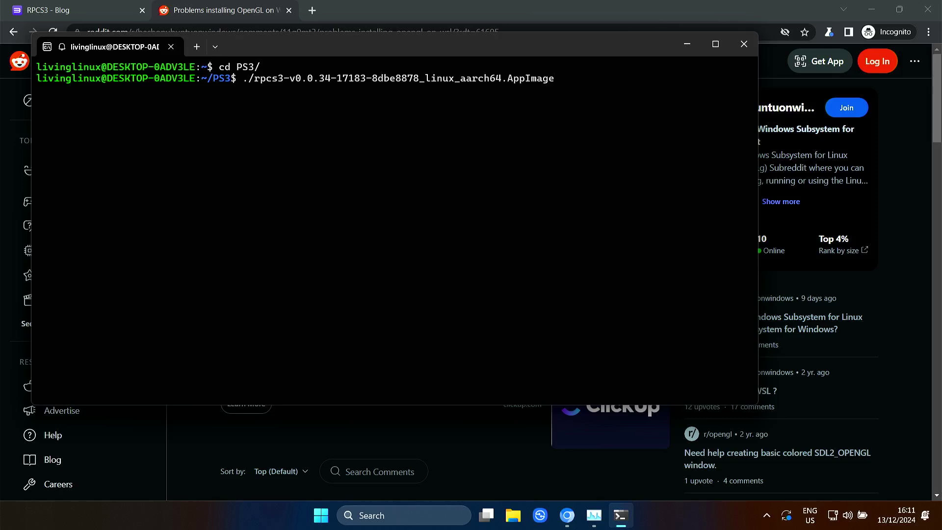
{"action": "key", "text": "Return"}
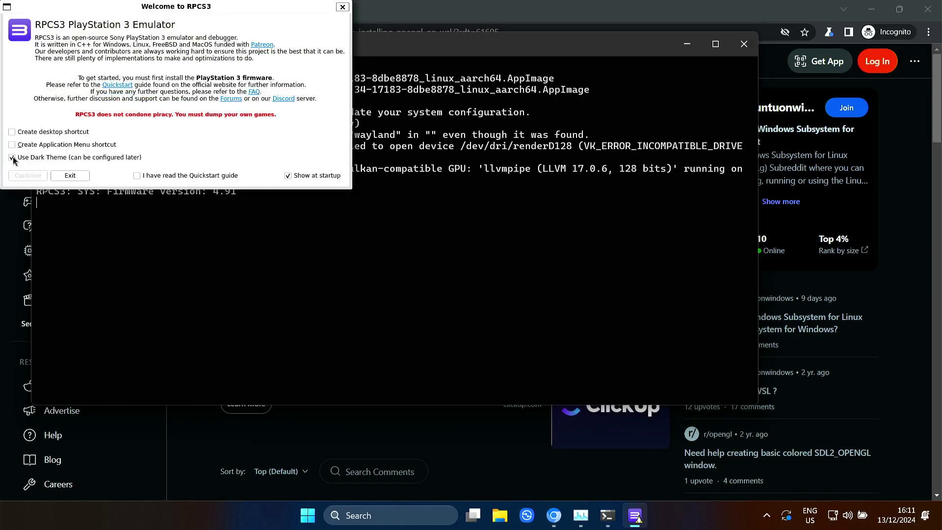
{"action": "left_click", "coordinate": [137, 177]}
{"action": "left_click", "coordinate": [28, 175]}
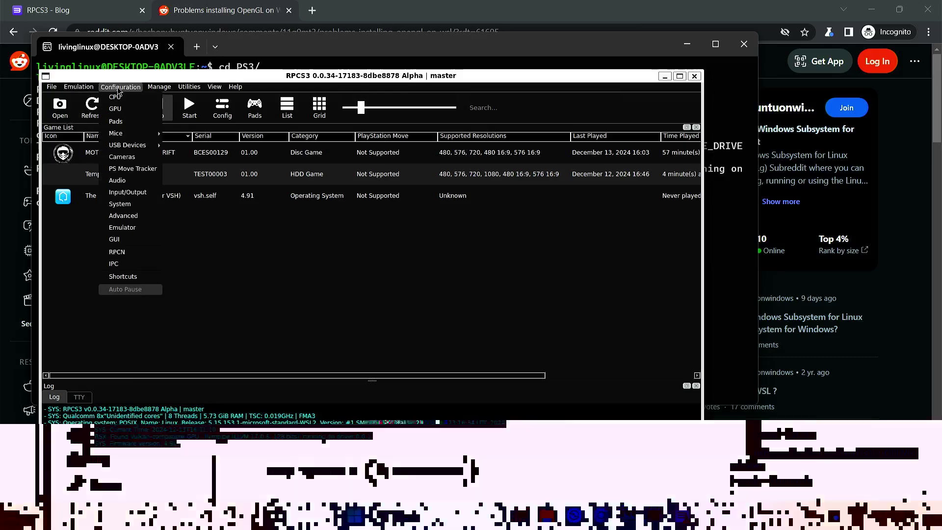
Review the emulator's CPU and GPU settings, including decoders, renderer and resolution scale, and close them without changes.
{"action": "left_click", "coordinate": [131, 112]}
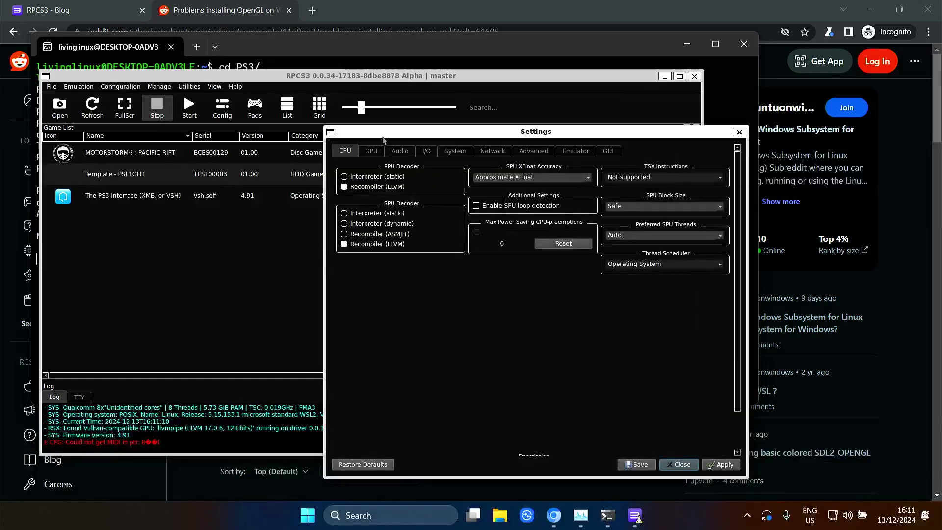
{"action": "left_click", "coordinate": [371, 150]}
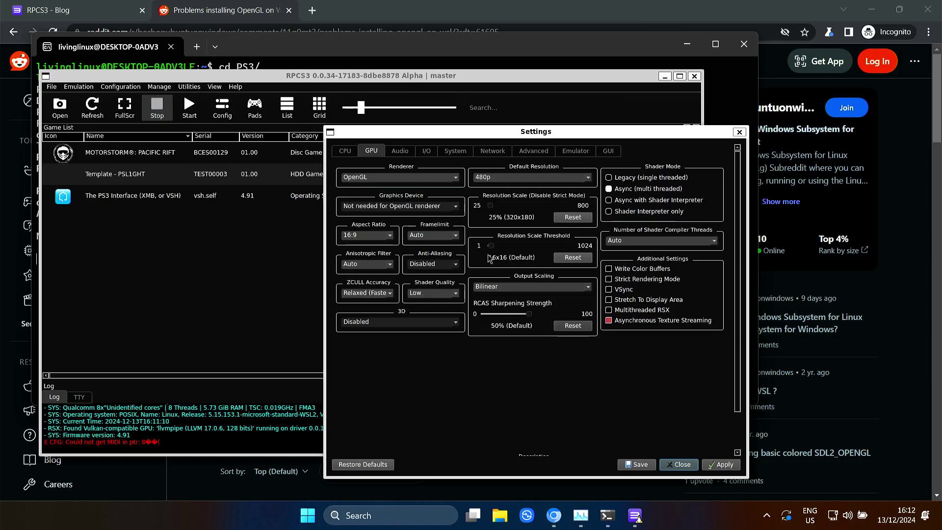
{"action": "left_click", "coordinate": [686, 465]}
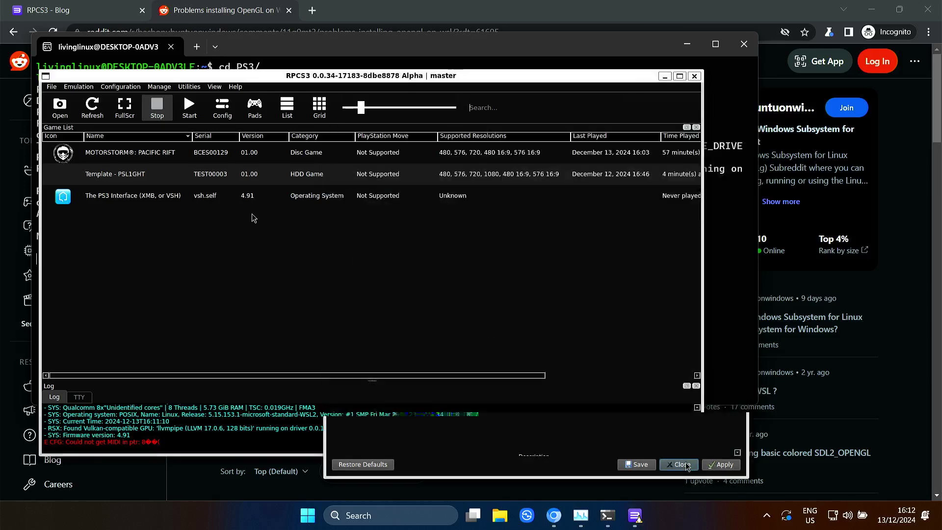
Start the game MOTORSTORM: PACIFIC RIFT from the game list.
{"action": "left_click", "coordinate": [117, 149]}
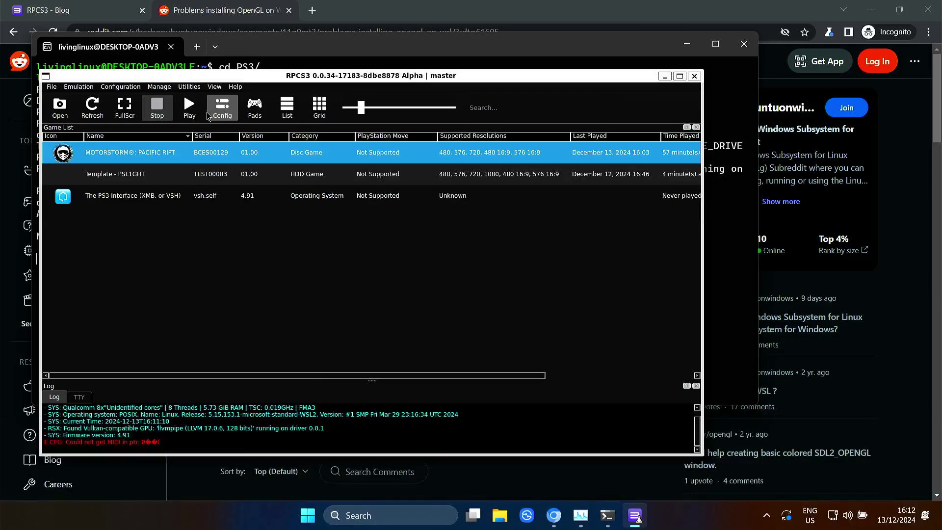
{"action": "left_click", "coordinate": [191, 107]}
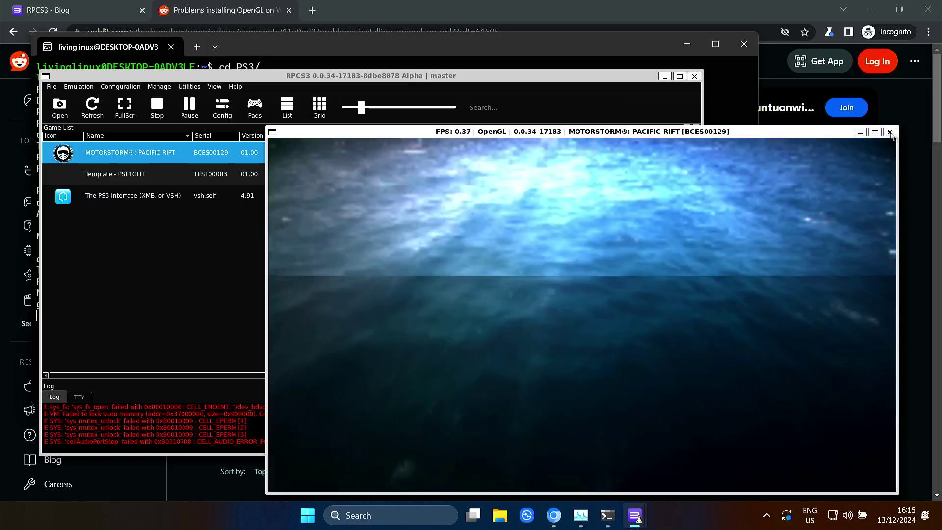
Exit the running game and close RPCS3, confirming both exit requests.
{"action": "left_click", "coordinate": [889, 132]}
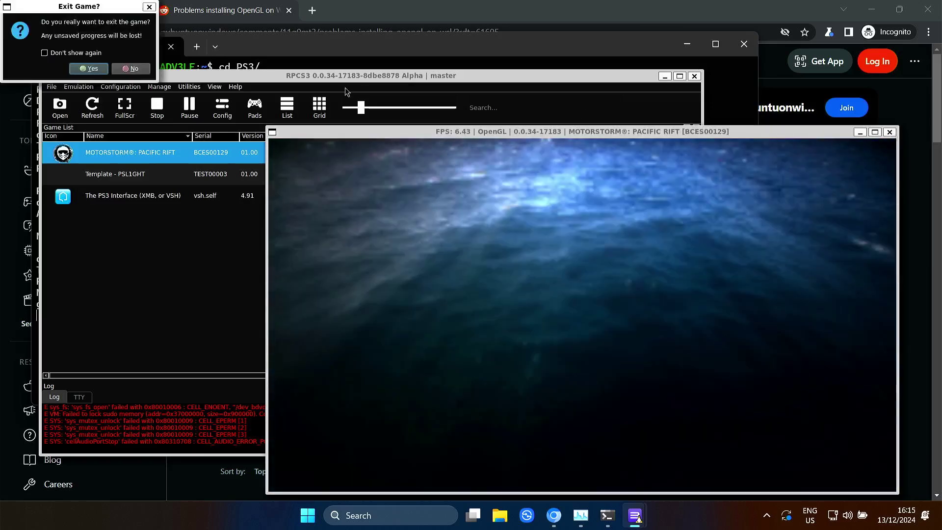
{"action": "left_click", "coordinate": [90, 68]}
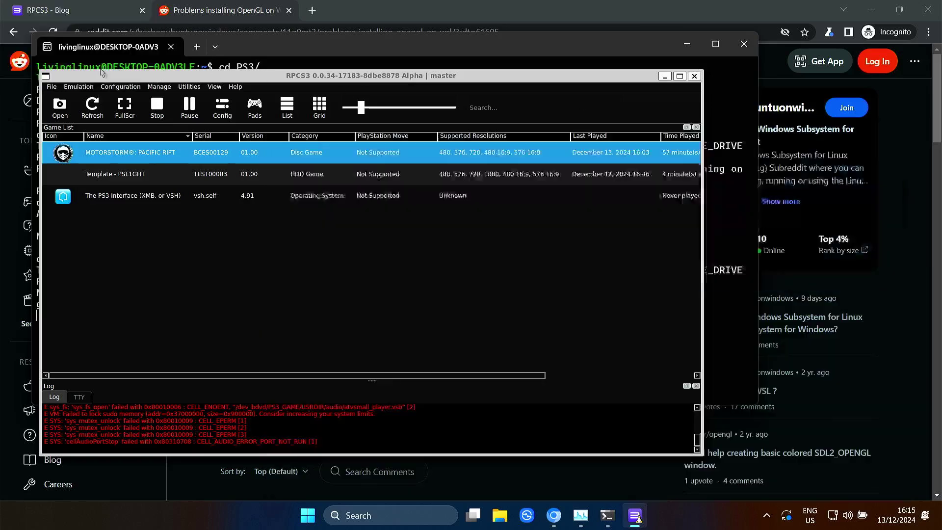
{"action": "left_click", "coordinate": [695, 76]}
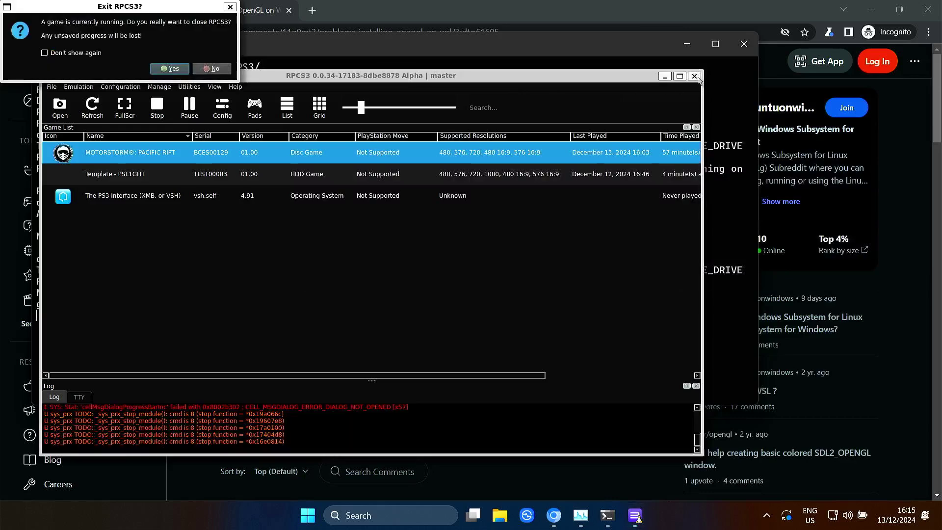
{"action": "left_click", "coordinate": [180, 72]}
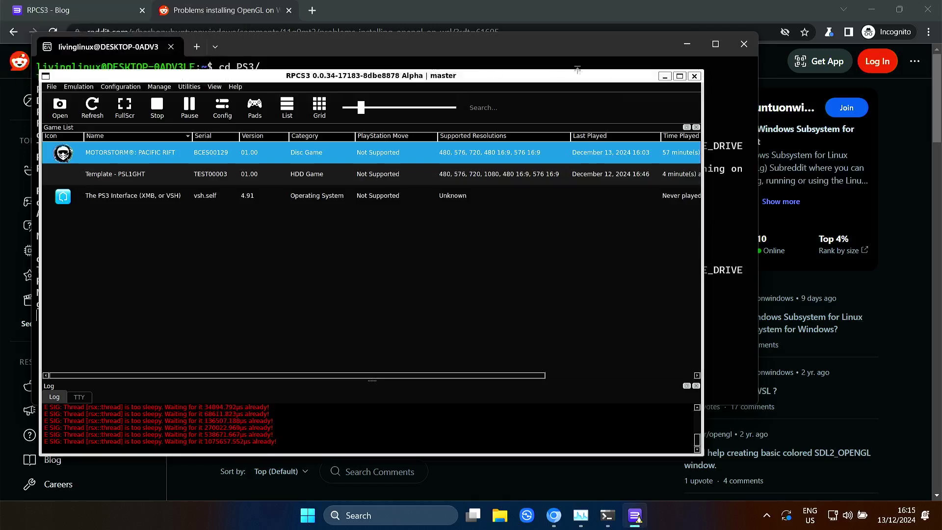